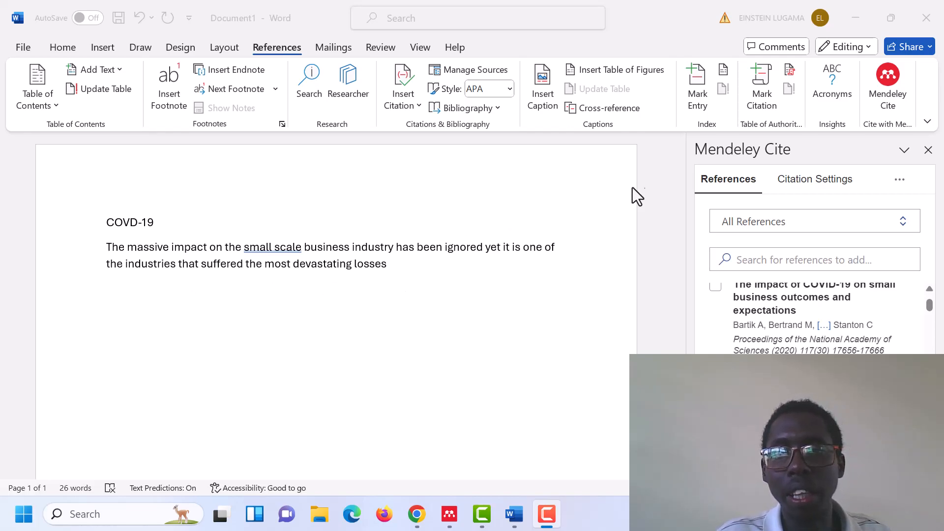
# Minimize the open Word documents, switch to Mendeley Reference Manager and look through its tools for installing Mendeley Cite for Microsoft Word
pyautogui.click(858, 15)
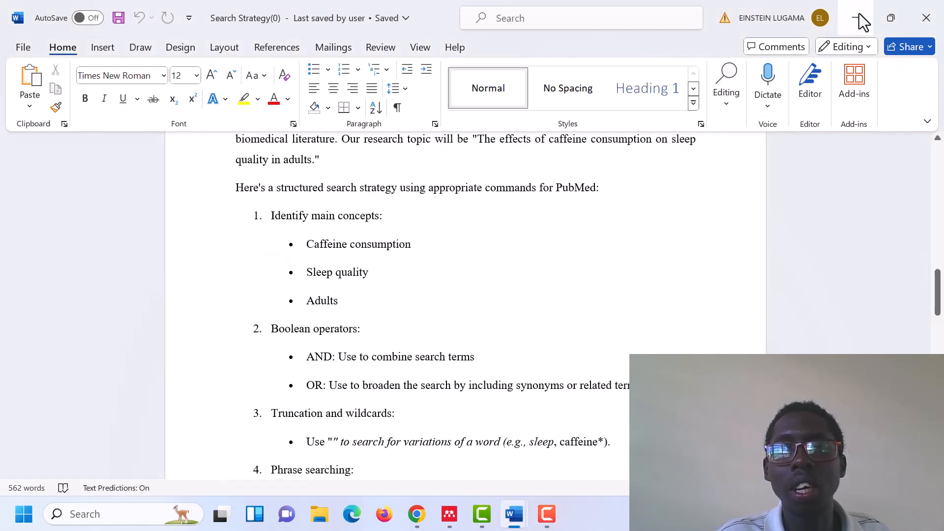
pyautogui.click(859, 15)
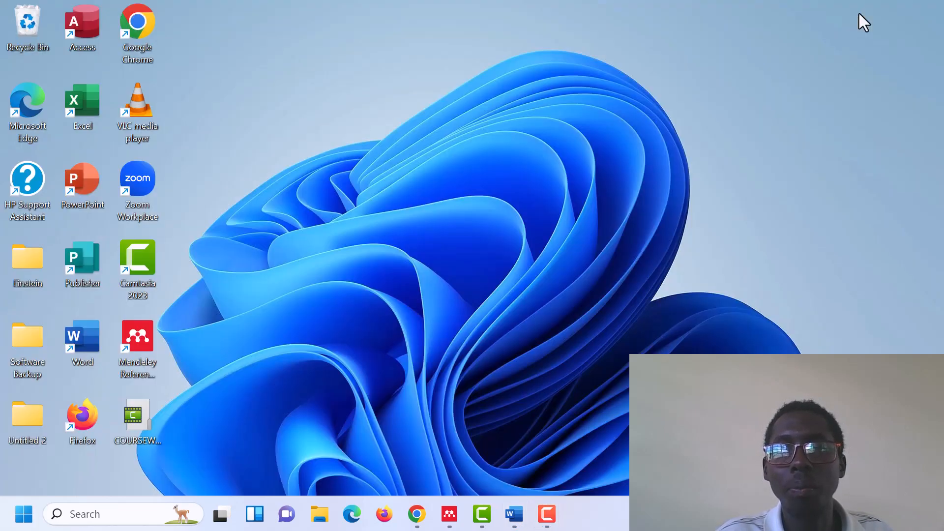
pyautogui.click(450, 513)
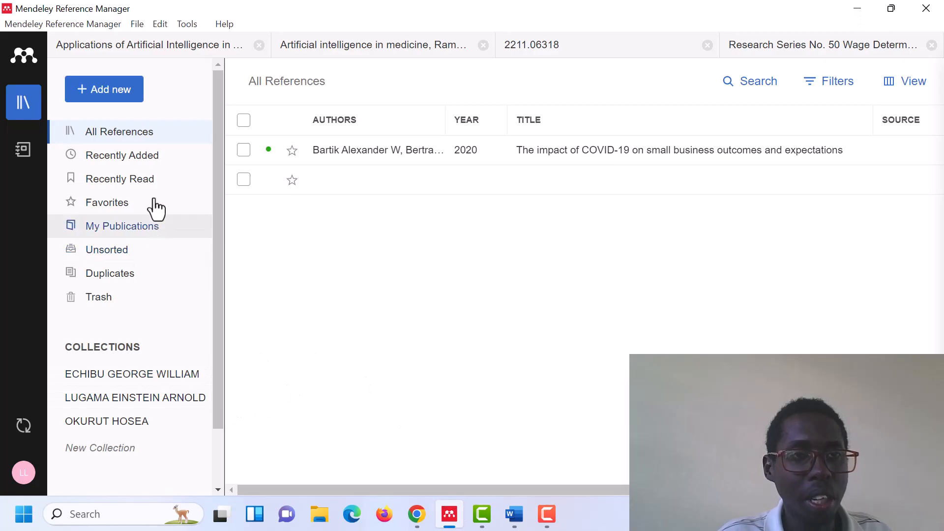
pyautogui.click(184, 29)
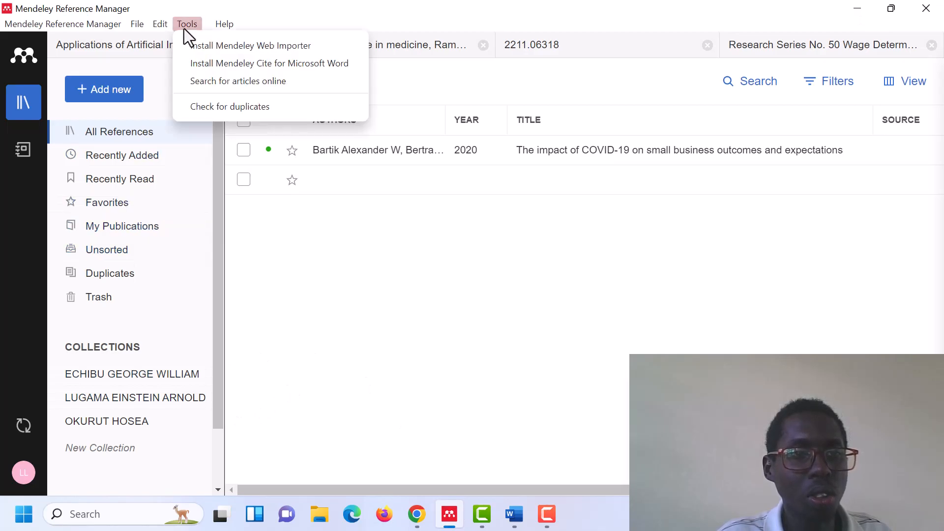
pyautogui.press('F9')
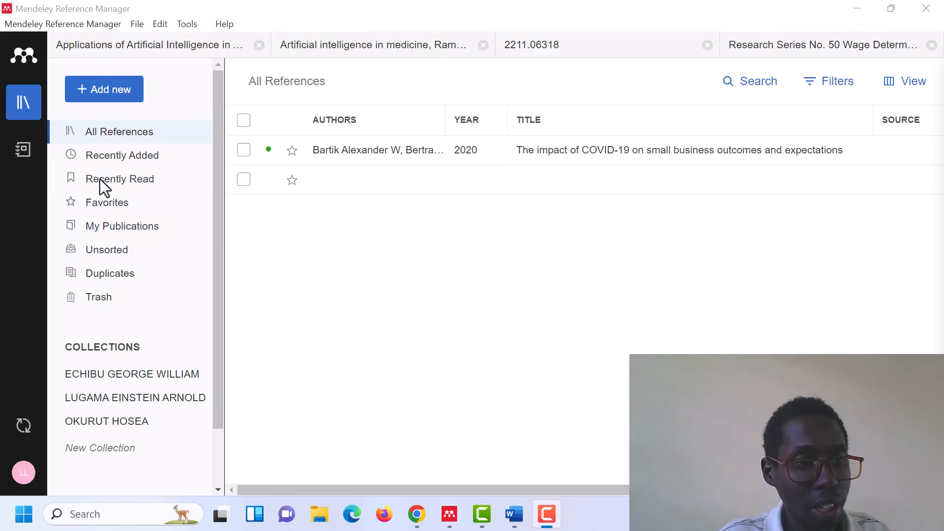
pyautogui.click(186, 23)
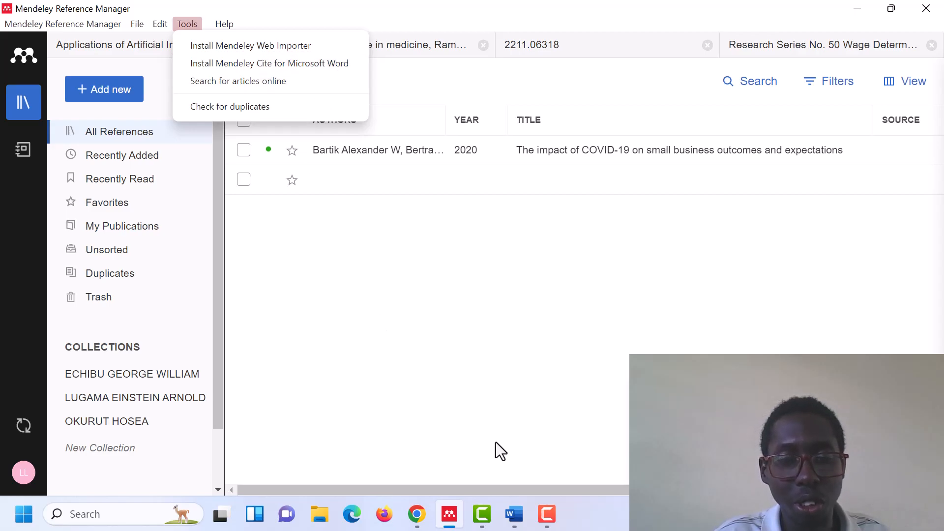
# Switch to Document1 in Word, dismiss the AutoSave upload dialog and create a new blank document
pyautogui.click(512, 511)
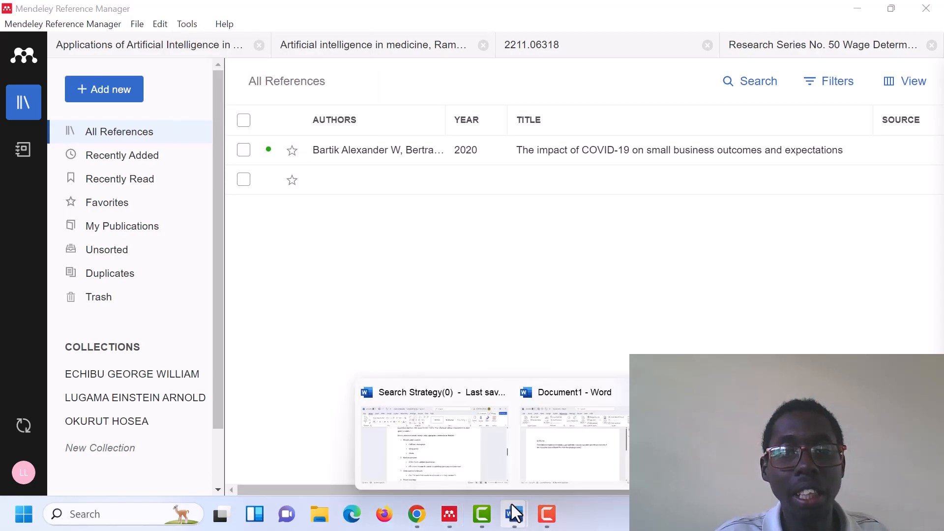
pyautogui.click(570, 429)
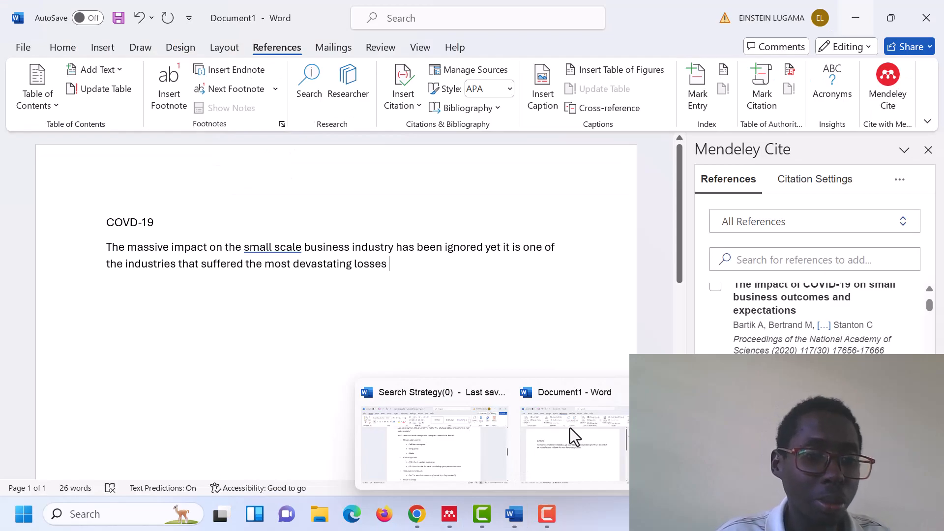
pyautogui.click(524, 430)
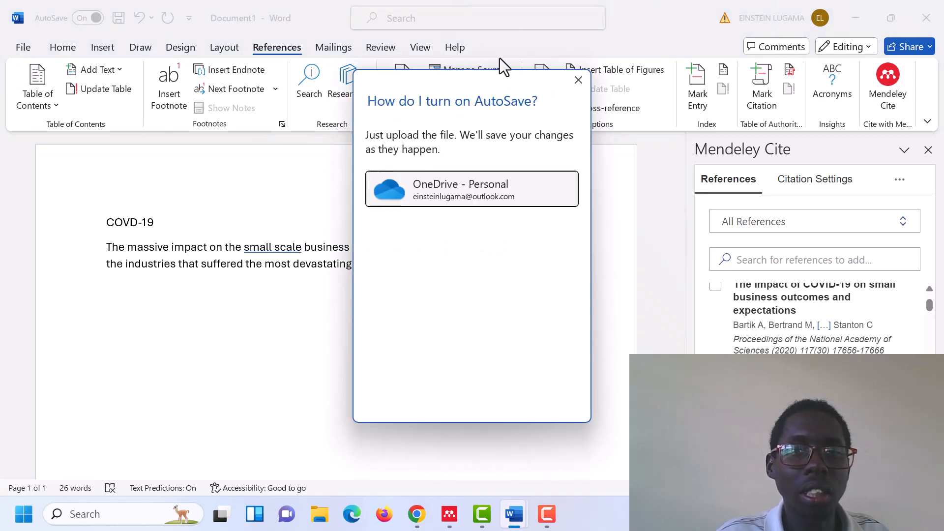
pyautogui.click(578, 80)
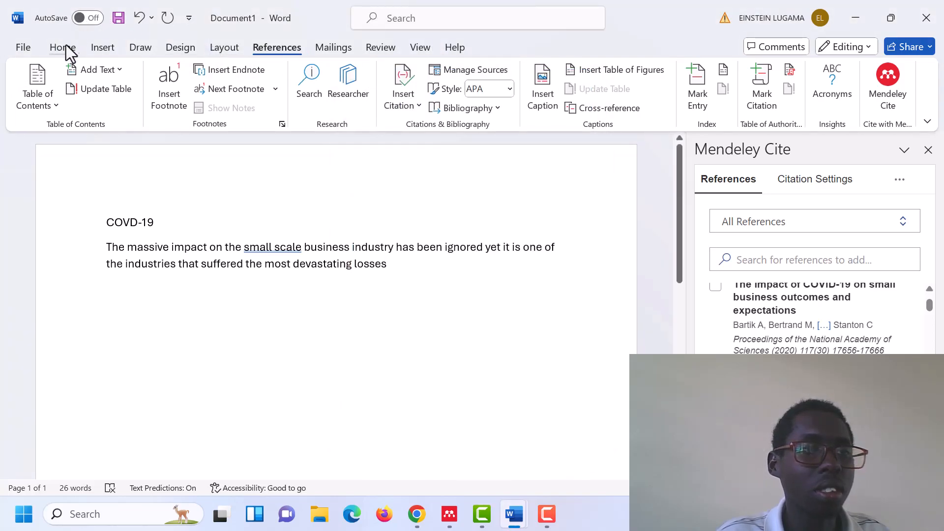
pyautogui.click(22, 52)
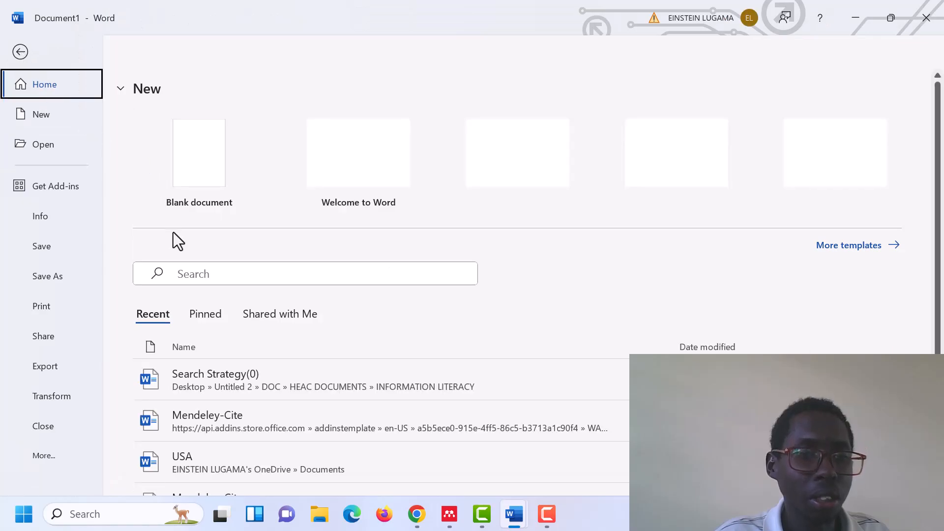
pyautogui.click(175, 144)
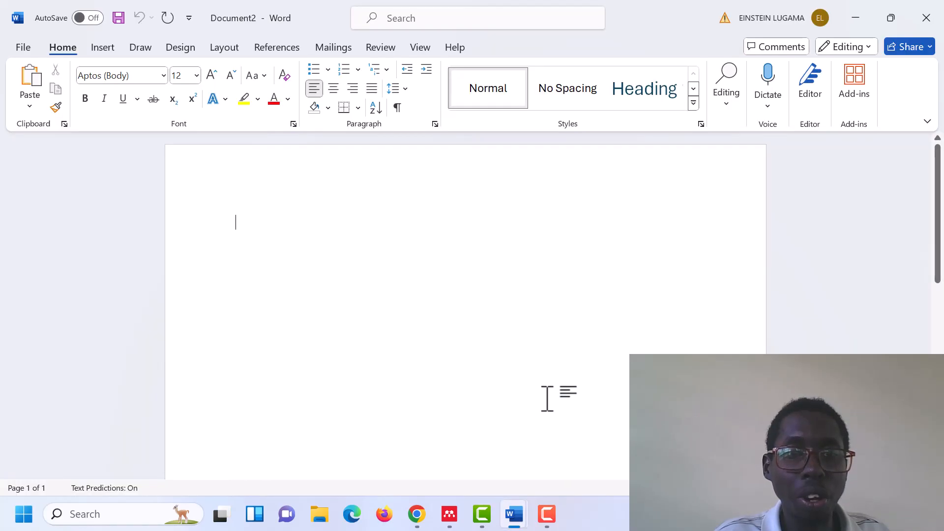
# Look up the Mendeley Cite install option in Mendeley Reference Manager and the available add-ins in the new Word document
pyautogui.click(450, 515)
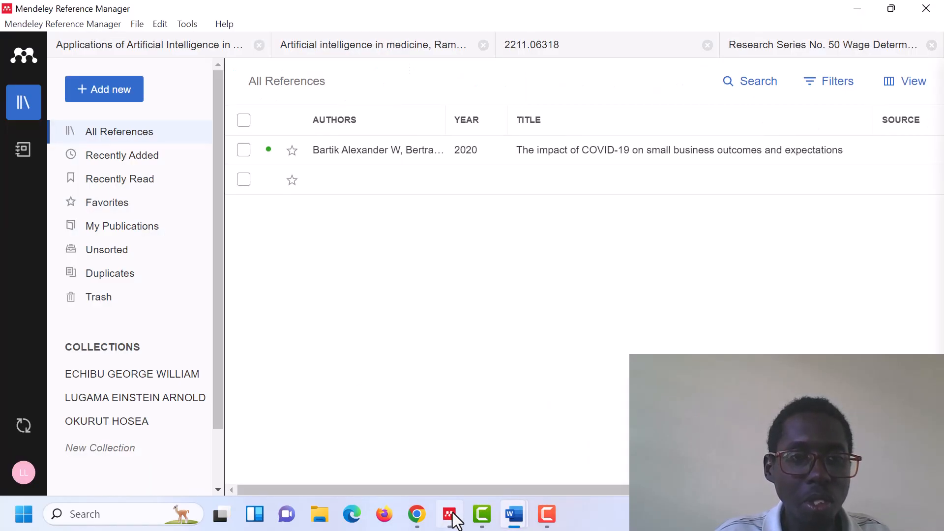
pyautogui.click(190, 24)
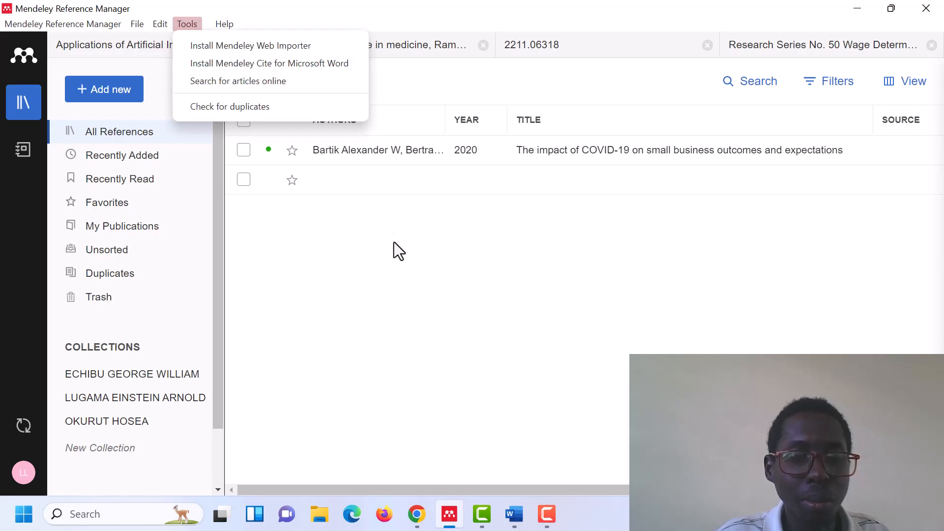
pyautogui.click(521, 519)
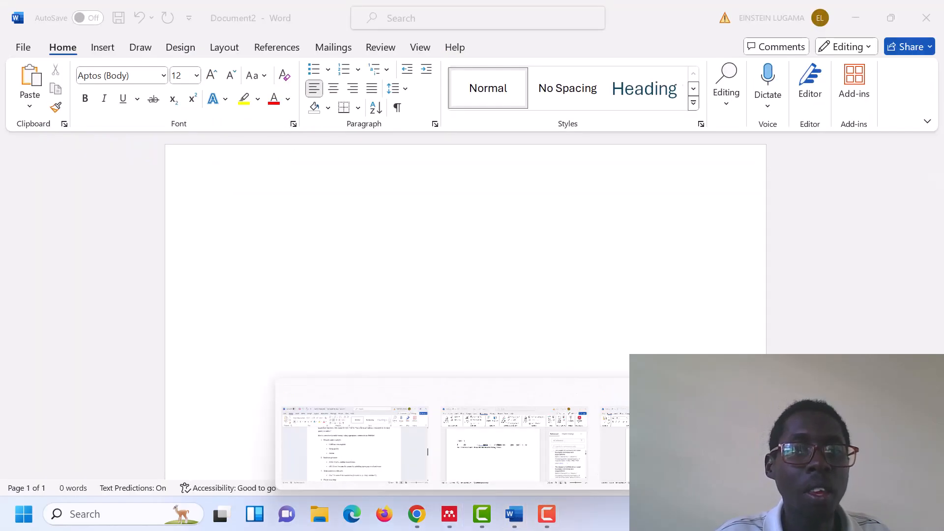
pyautogui.click(529, 432)
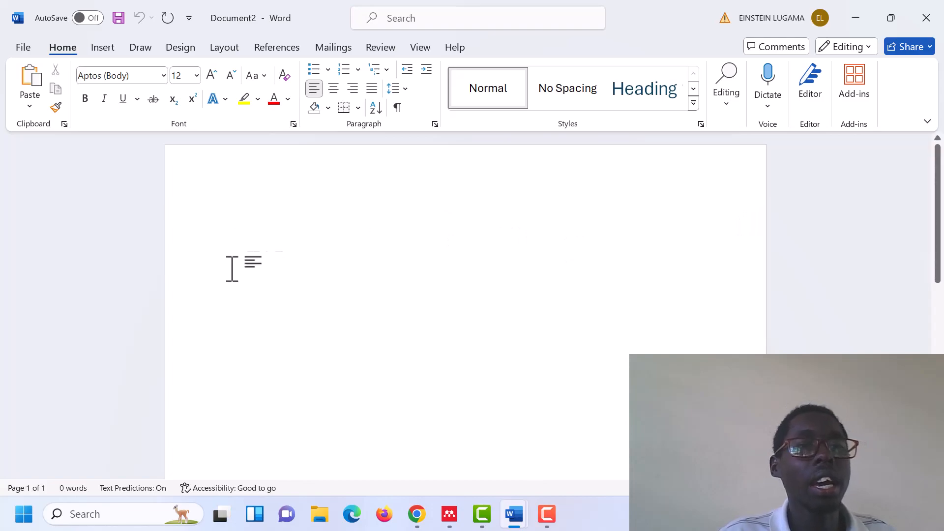
pyautogui.click(868, 72)
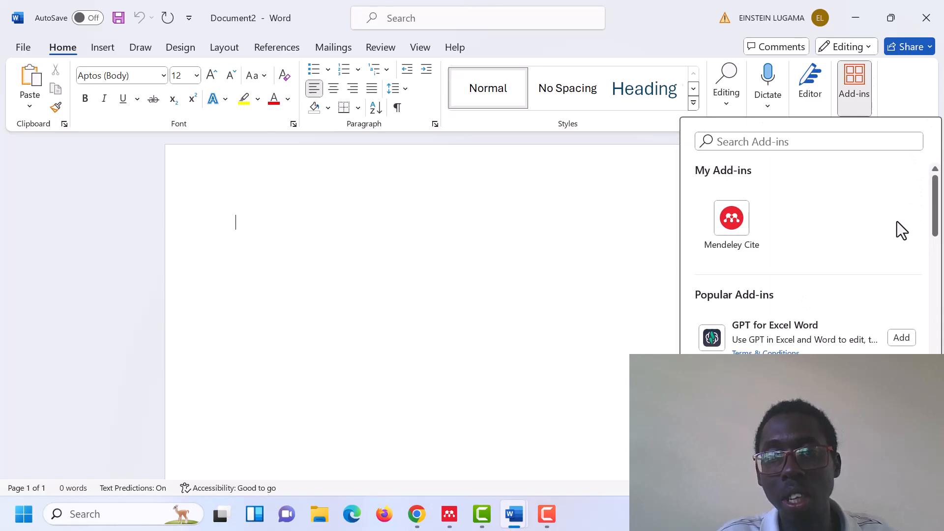
# Return to Mendeley Reference Manager and locate the option to install Mendeley Cite for Microsoft Word
pyautogui.click(449, 513)
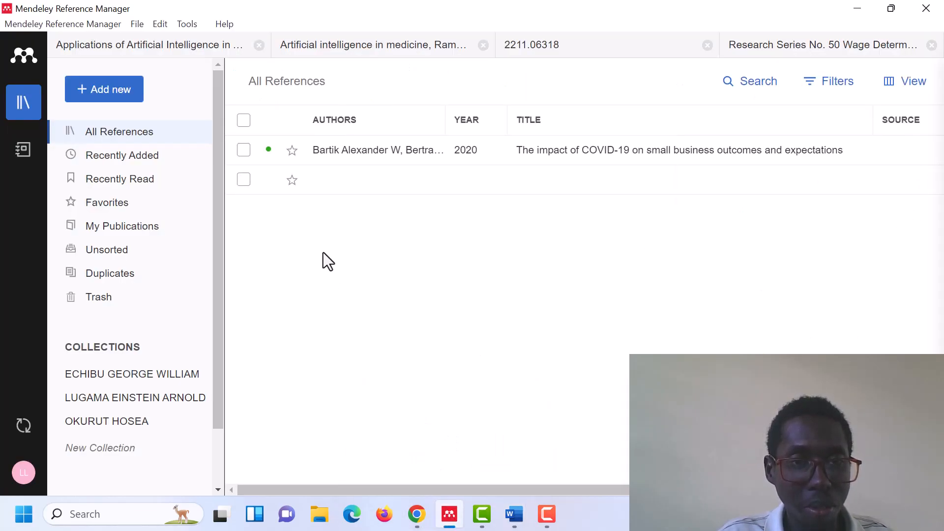
pyautogui.click(184, 23)
pyautogui.click(184, 23)
pyautogui.click(184, 24)
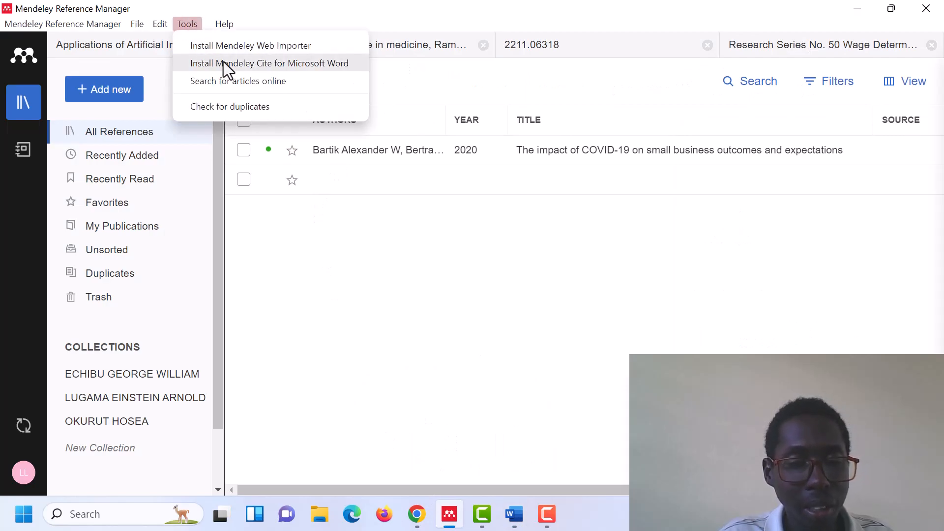
# Switch back to the blank Word document, view its add-ins list and close the list
pyautogui.click(521, 523)
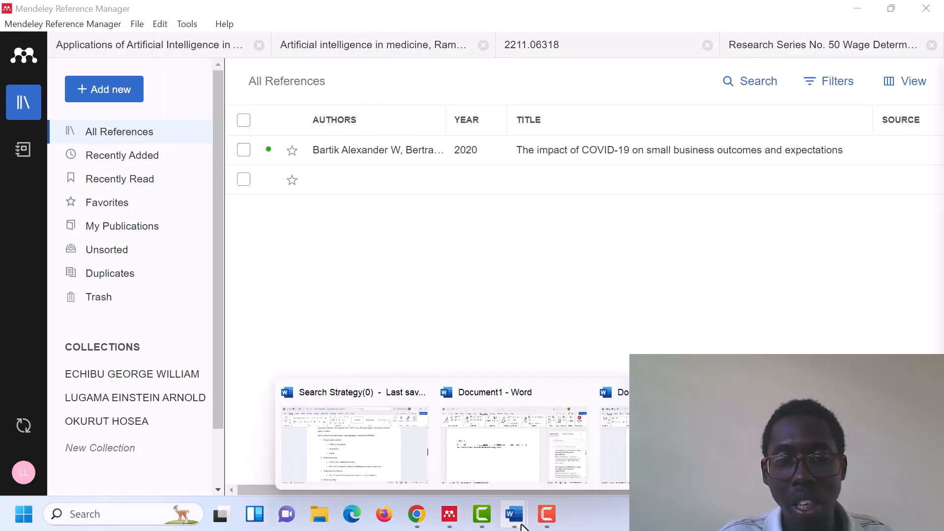
pyautogui.click(661, 438)
pyautogui.click(855, 102)
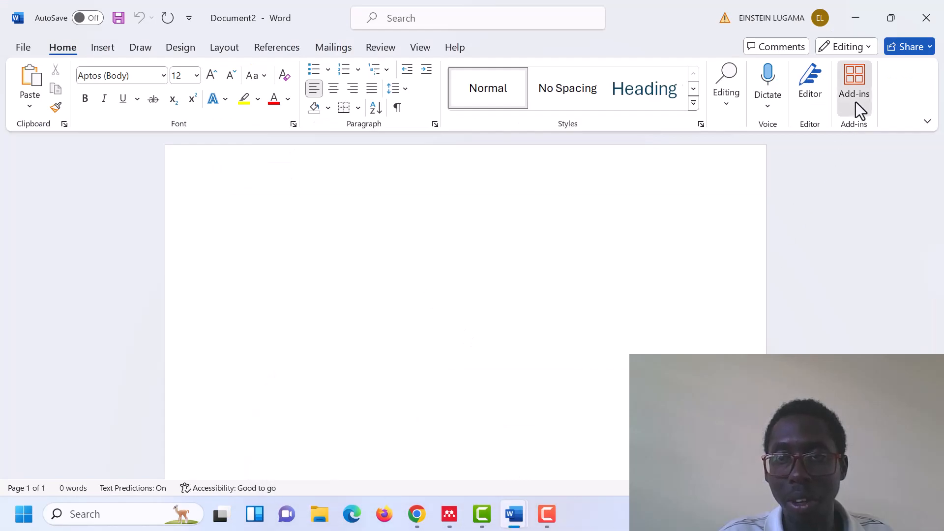
pyautogui.click(512, 284)
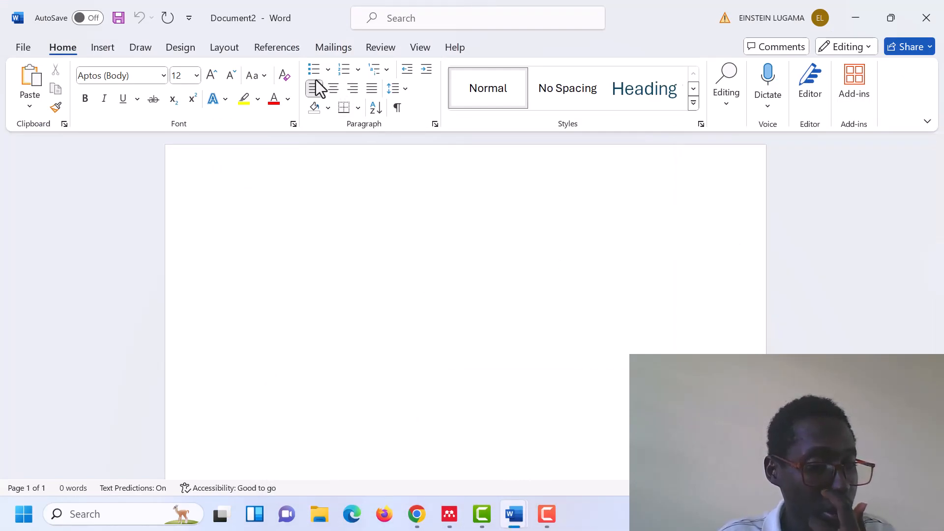
# Switch to Document1, which contains the COVD-19 paragraph, and close its Mendeley Cite pane
pyautogui.moveTo(516, 521)
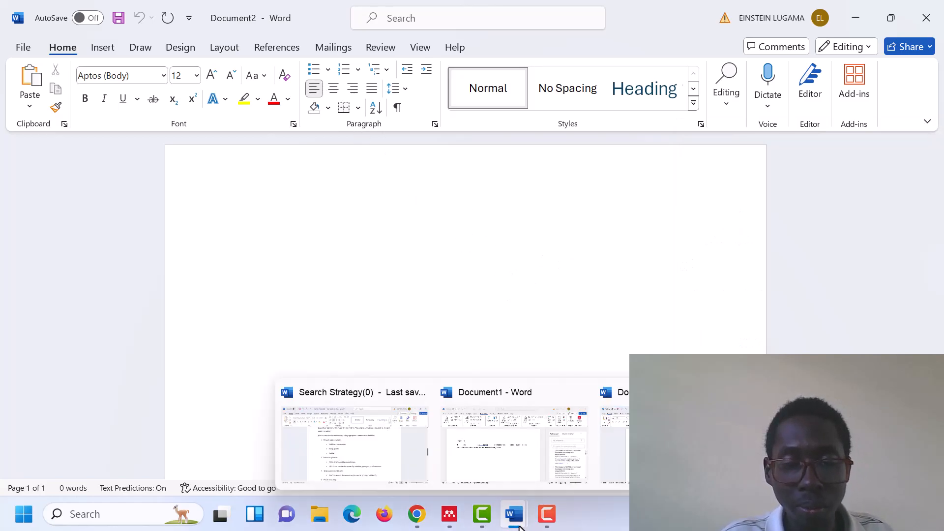
pyautogui.click(535, 470)
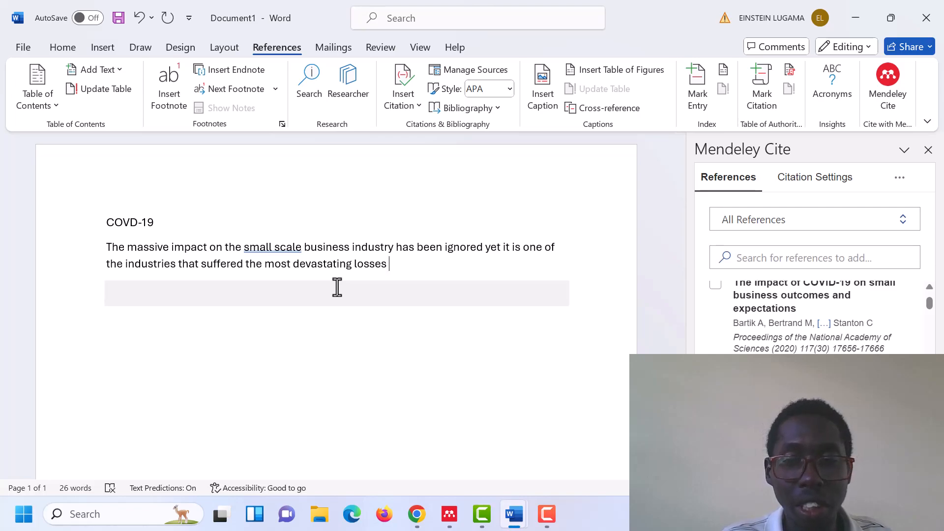
pyautogui.click(928, 150)
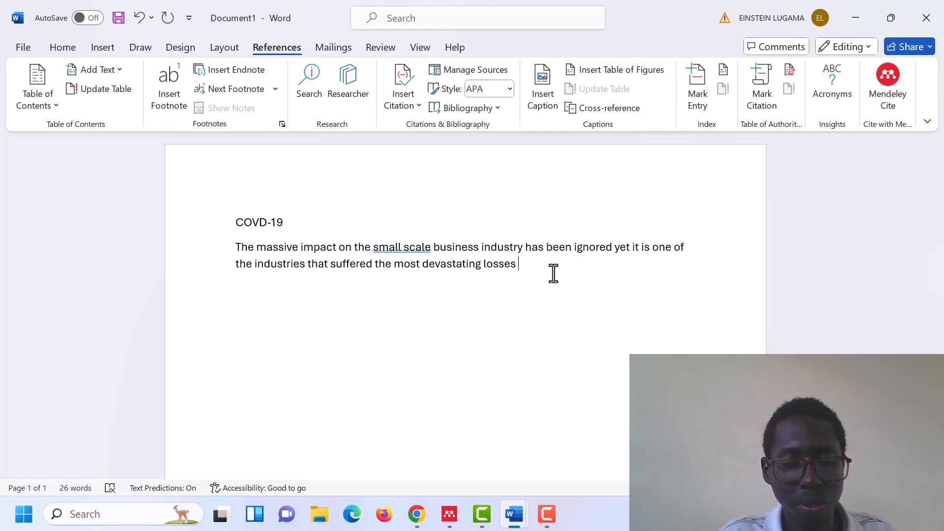
# Complete the paragraph's sentence after "losses" with "during the covid-19 pandemic"
pyautogui.write('during the')
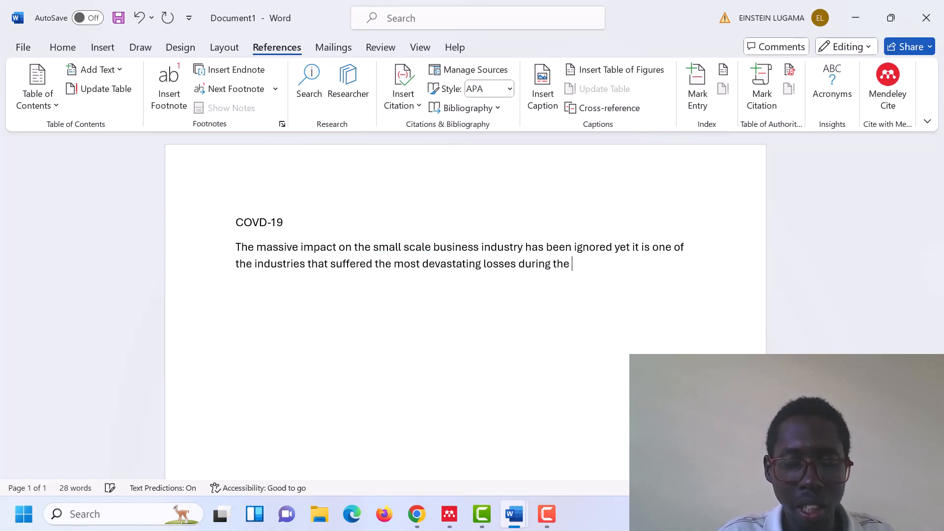
pyautogui.write(' covid 19 pande')
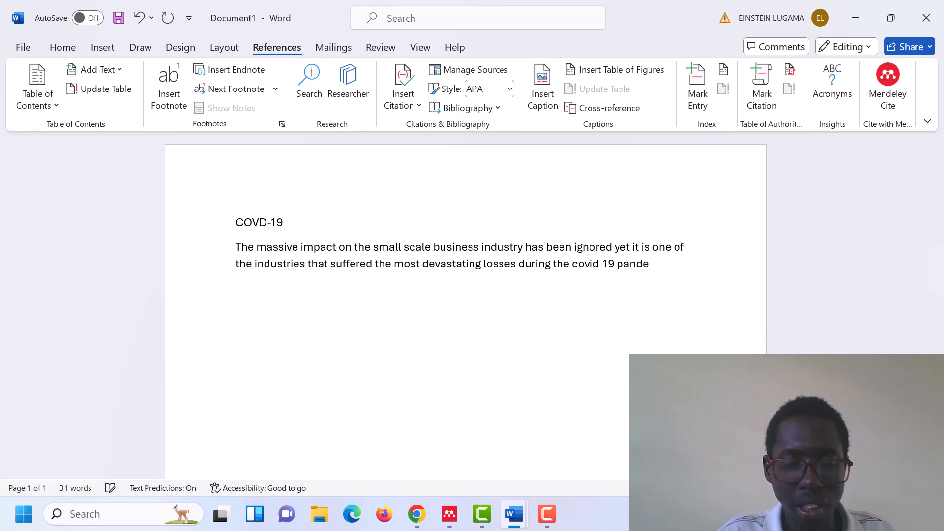
pyautogui.write('mic')
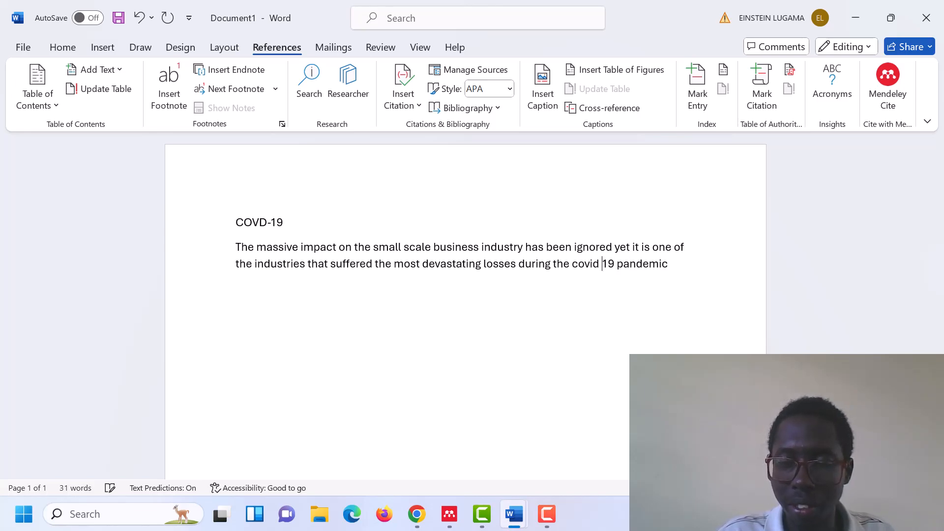
pyautogui.write('-')
pyautogui.press('Left')
pyautogui.press('Left')
pyautogui.press('Left')
pyautogui.press('Left')
pyautogui.press('Left')
pyautogui.press('Left')
pyautogui.press('Left')
pyautogui.press('Left')
pyautogui.press('BackSpace')
pyautogui.press('End')
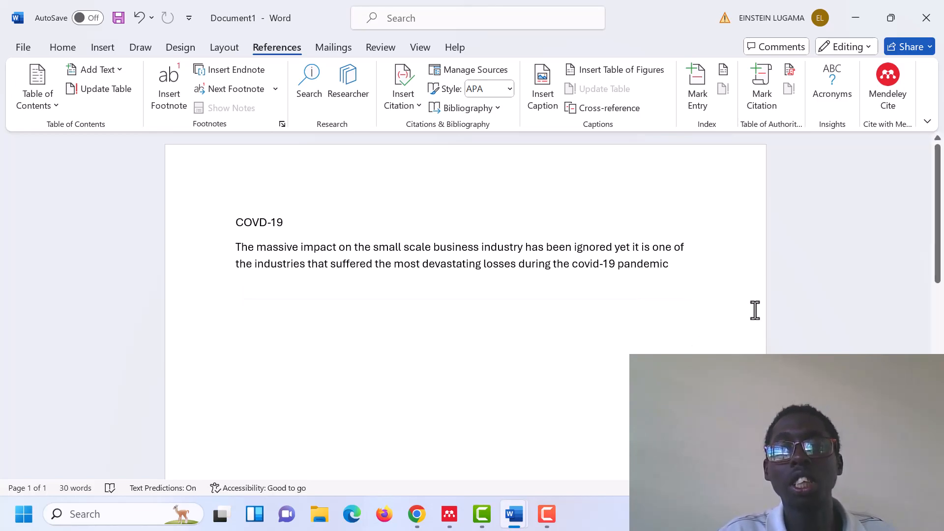
# Use Mendeley Cite to cite "The impact of COVID-19 on small business outcomes and expectations" after "pandemic" and insert the bibliography below
pyautogui.click(888, 97)
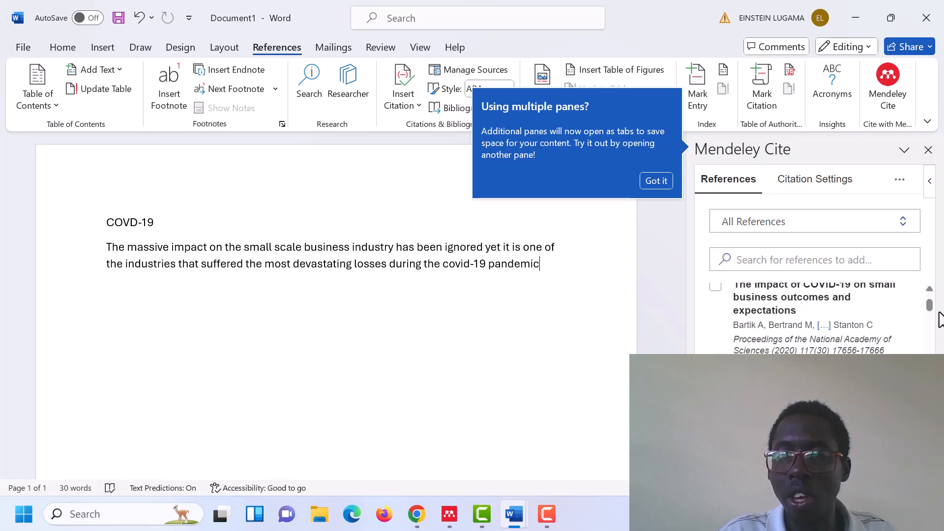
pyautogui.moveTo(929, 311); pyautogui.dragTo(927, 300)
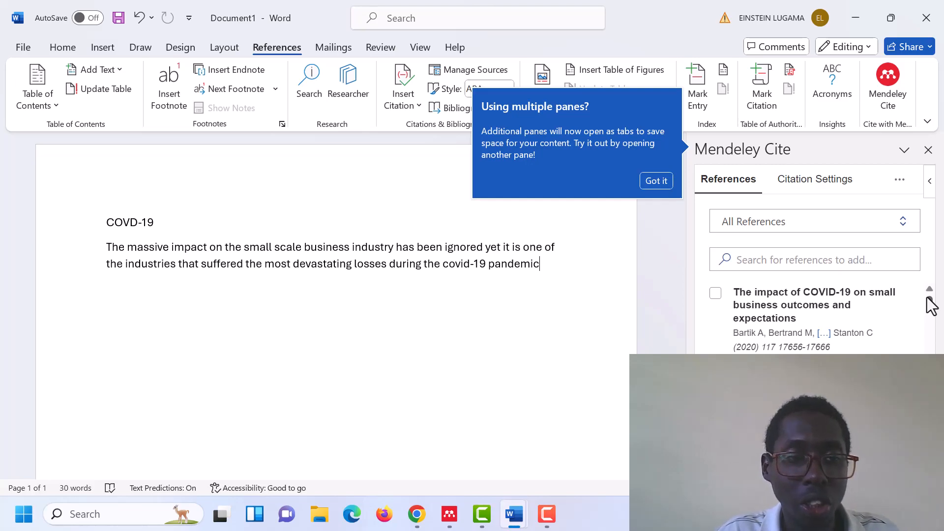
pyautogui.click(713, 295)
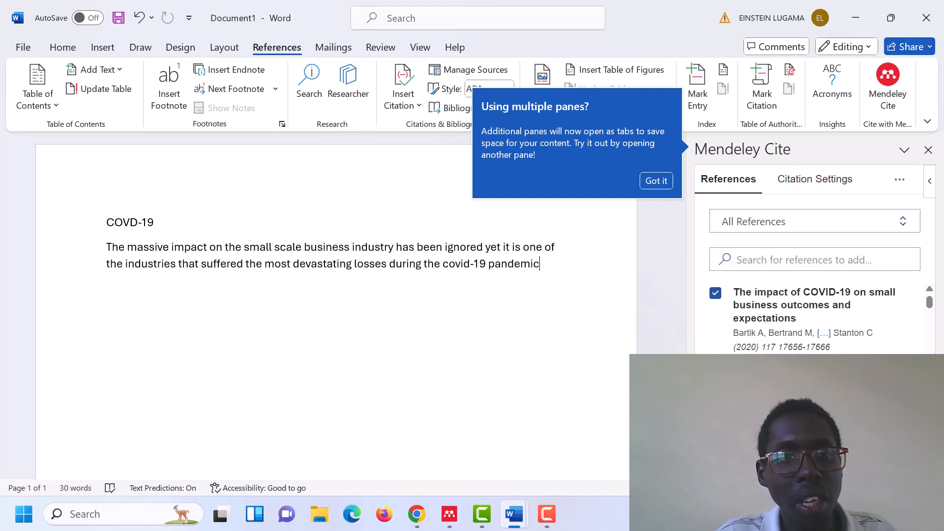
pyautogui.click(661, 175)
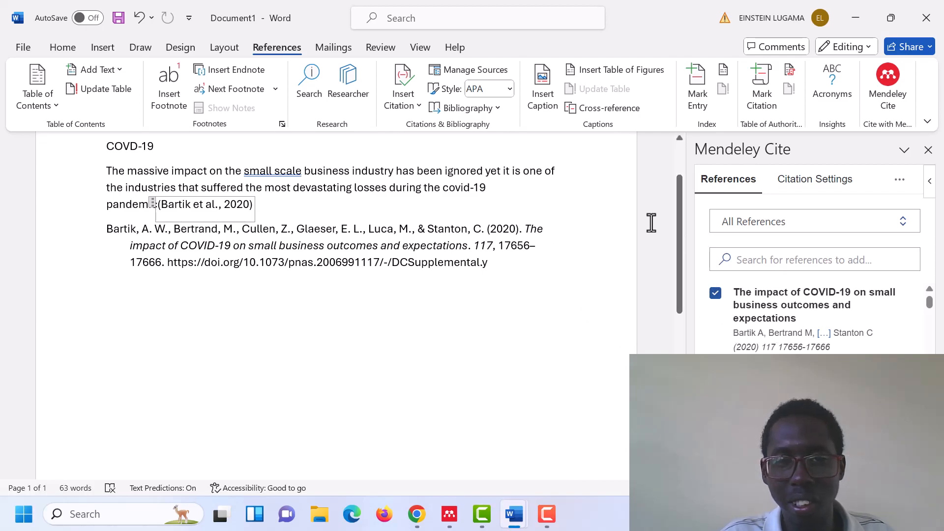
# Select the whole bibliography entry below the paragraph to review it
pyautogui.scroll(3, 678, 213)
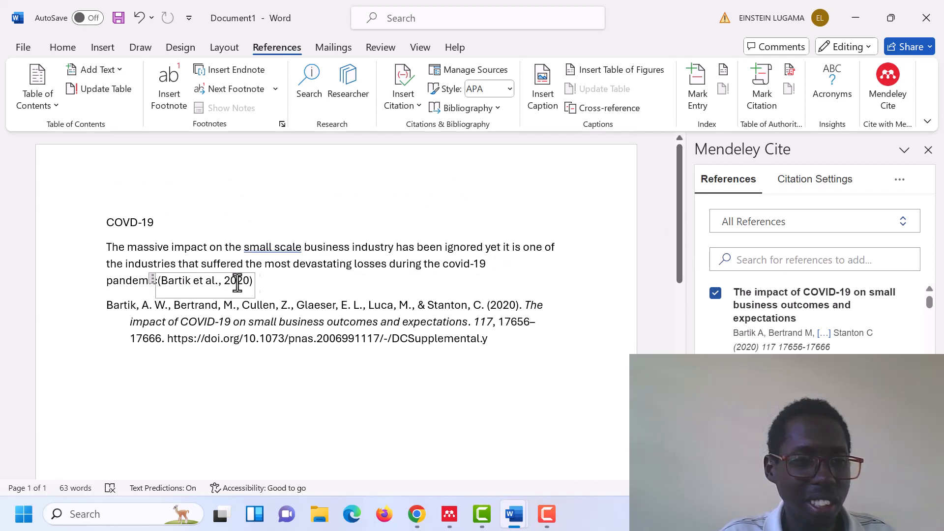
pyautogui.moveTo(103, 303); pyautogui.dragTo(533, 354)
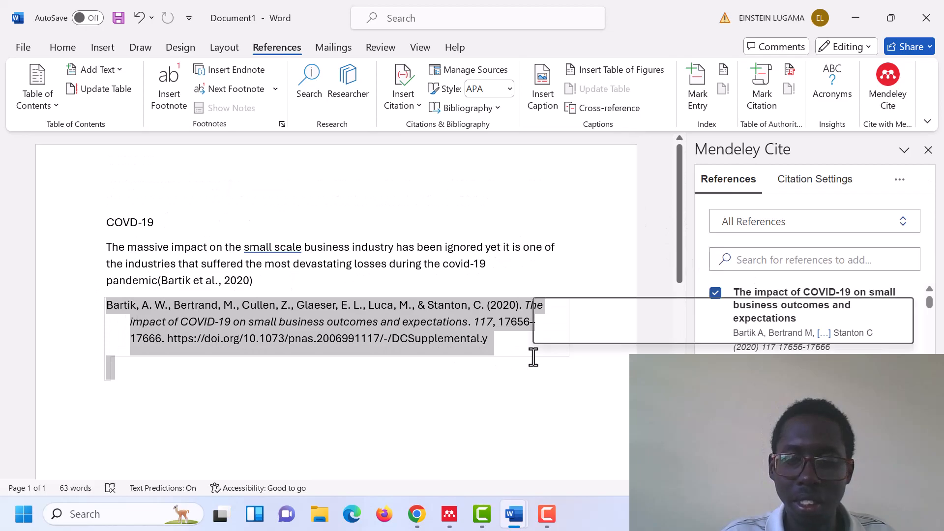
# Delete the bibliography directly below the paragraph and reinsert it lower on the page with Mendeley Cite
pyautogui.press('BackSpace')
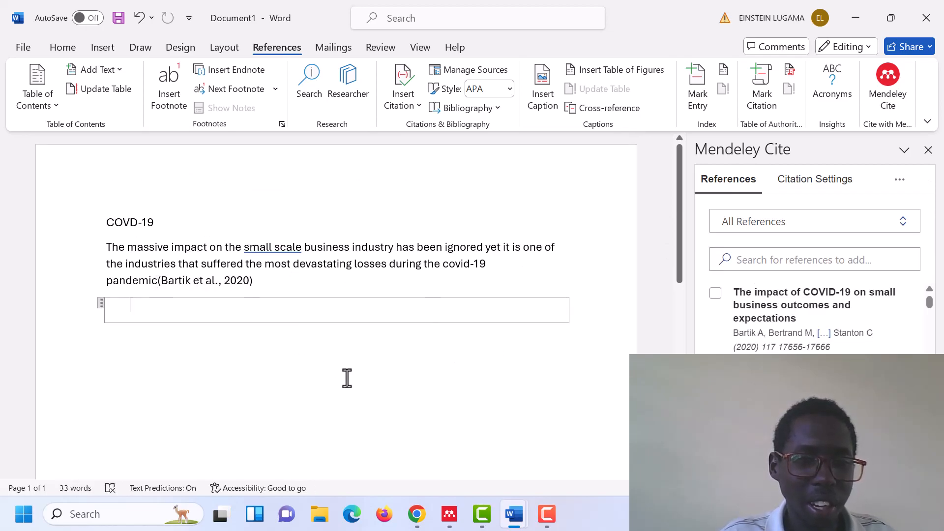
pyautogui.press('BackSpace')
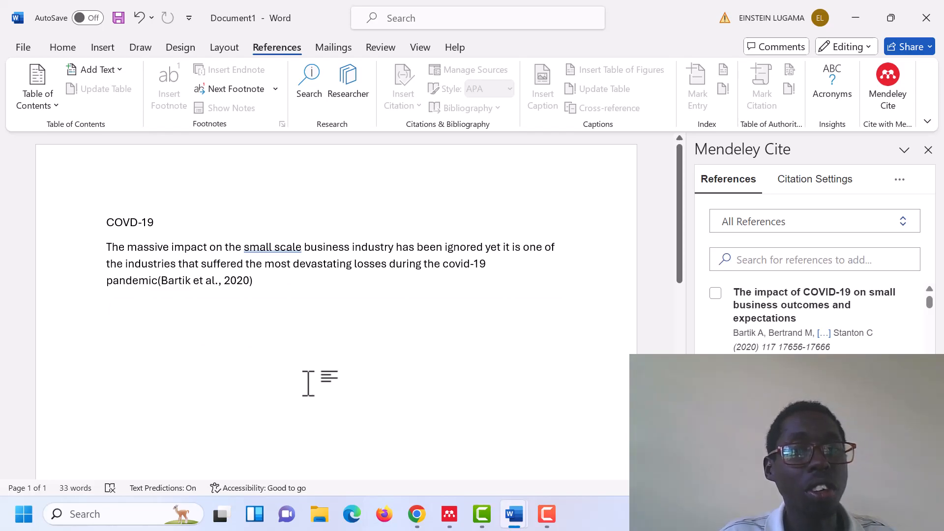
pyautogui.moveTo(679, 258); pyautogui.dragTo(678, 384)
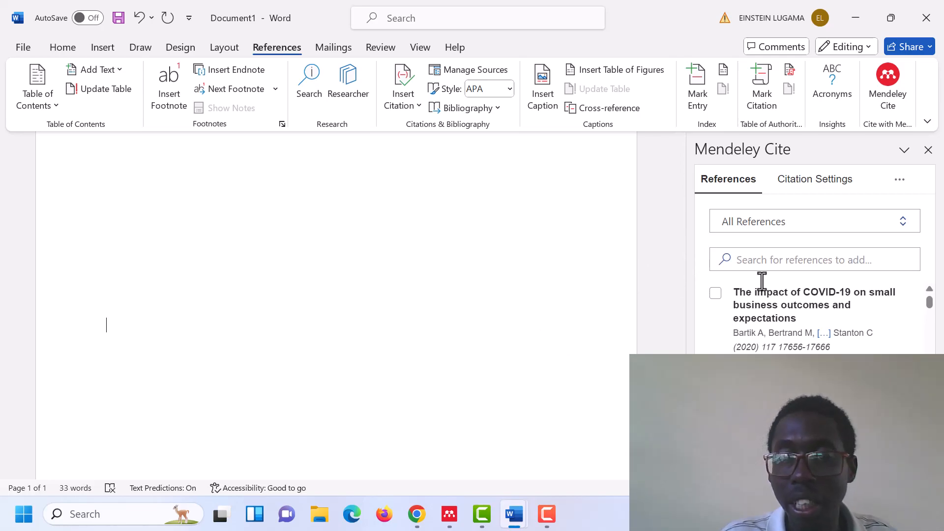
pyautogui.click(900, 180)
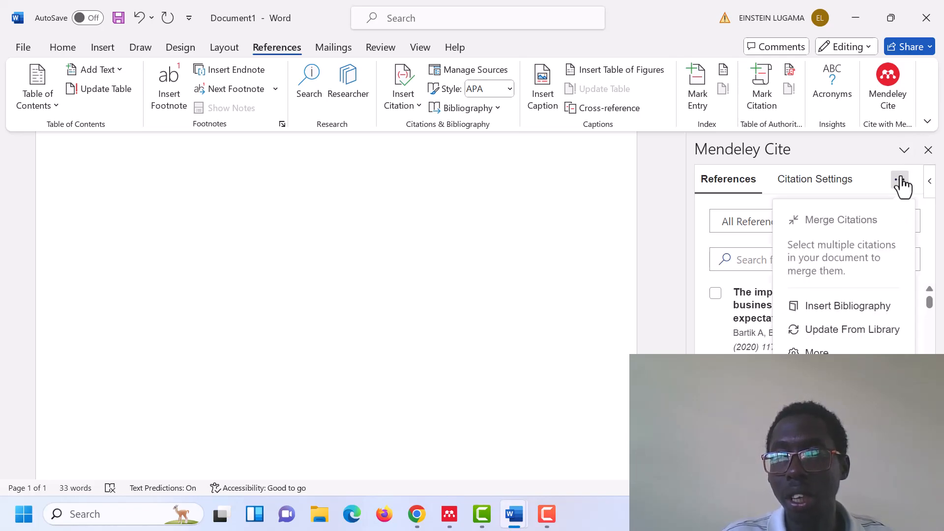
pyautogui.click(868, 314)
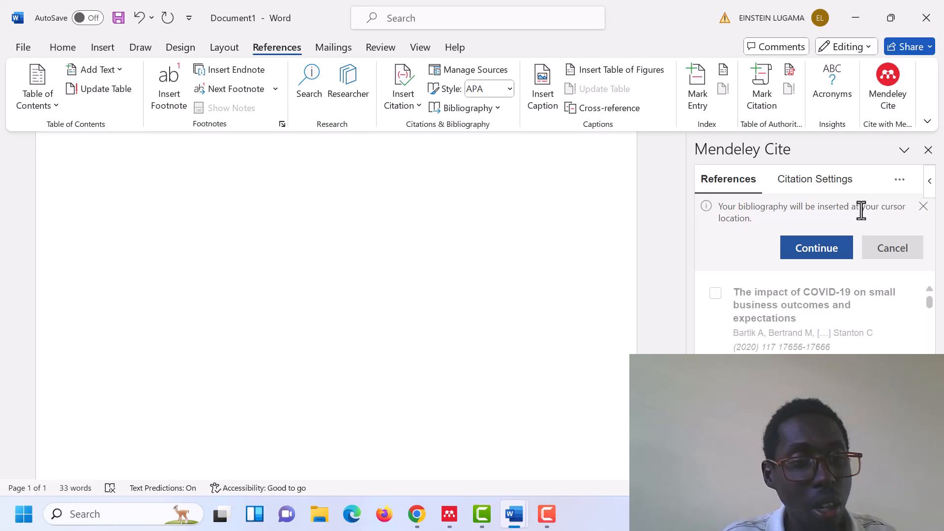
pyautogui.click(807, 257)
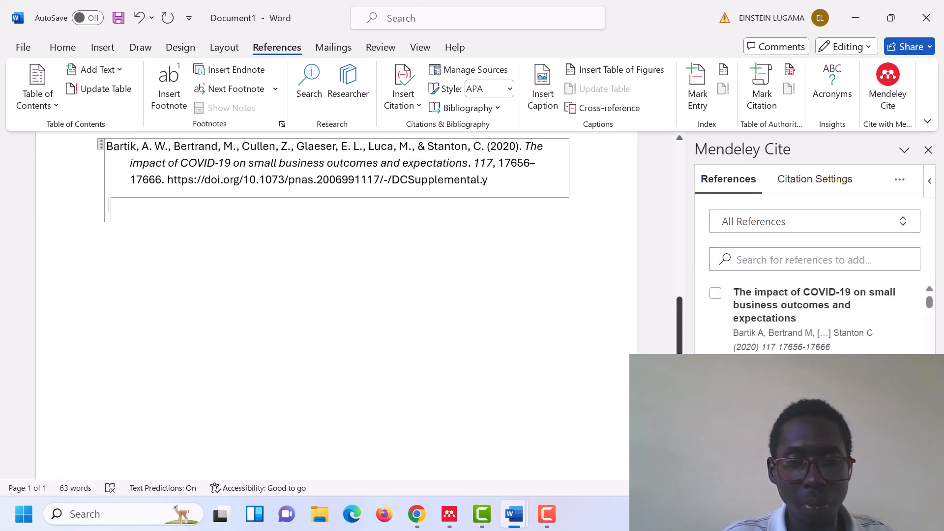
pyautogui.scroll(3, 676, 322)
pyautogui.scroll(3, 674, 322)
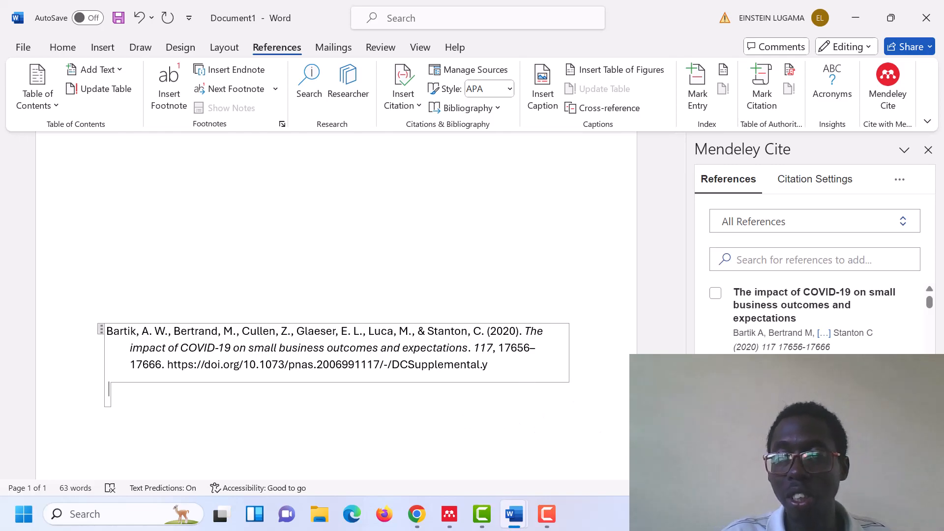
# Select the reference "impacts of the COVID-19 pandemic on rural america" and insert a second bibliography below the existing one
pyautogui.moveTo(929, 302); pyautogui.dragTo(928, 319)
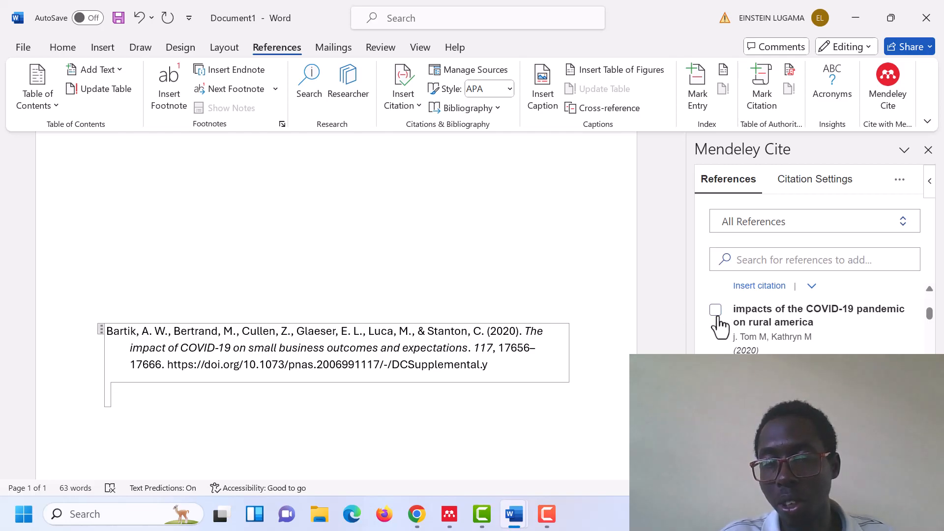
pyautogui.click(496, 431)
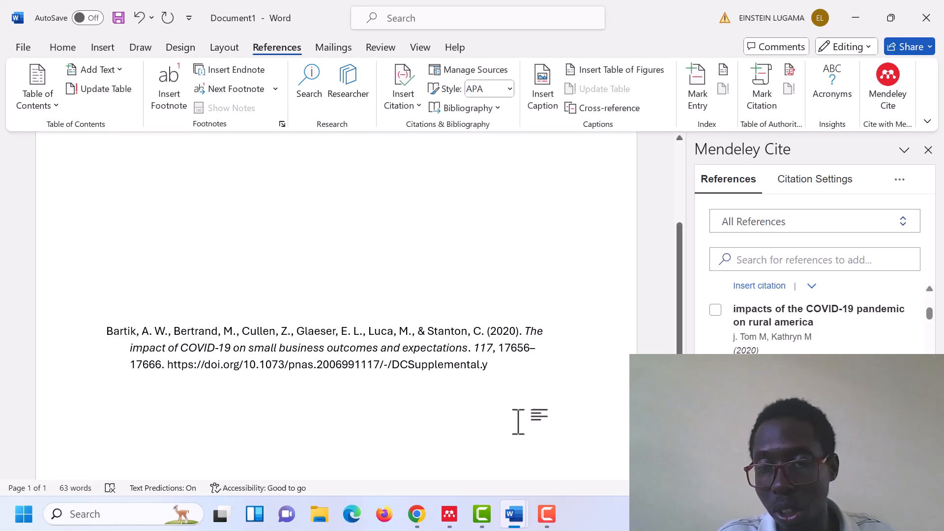
pyautogui.click(715, 310)
pyautogui.click(898, 181)
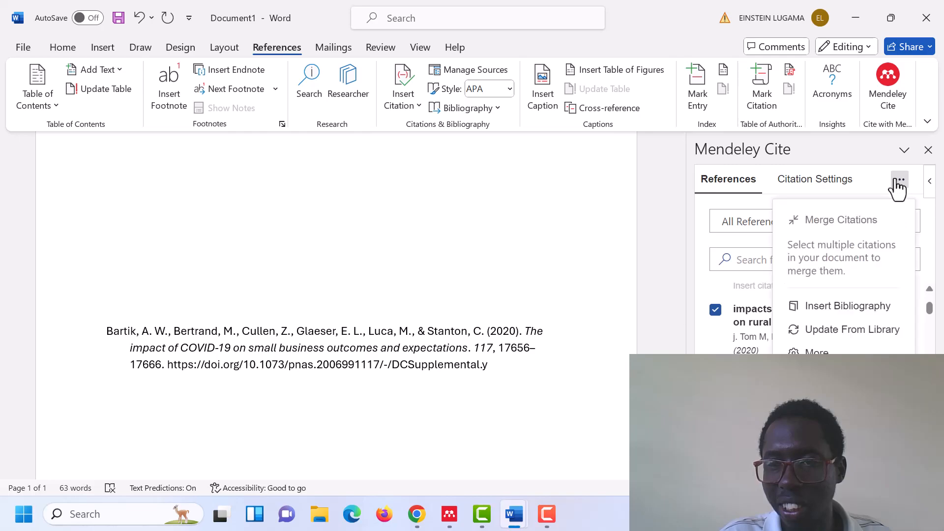
pyautogui.click(845, 307)
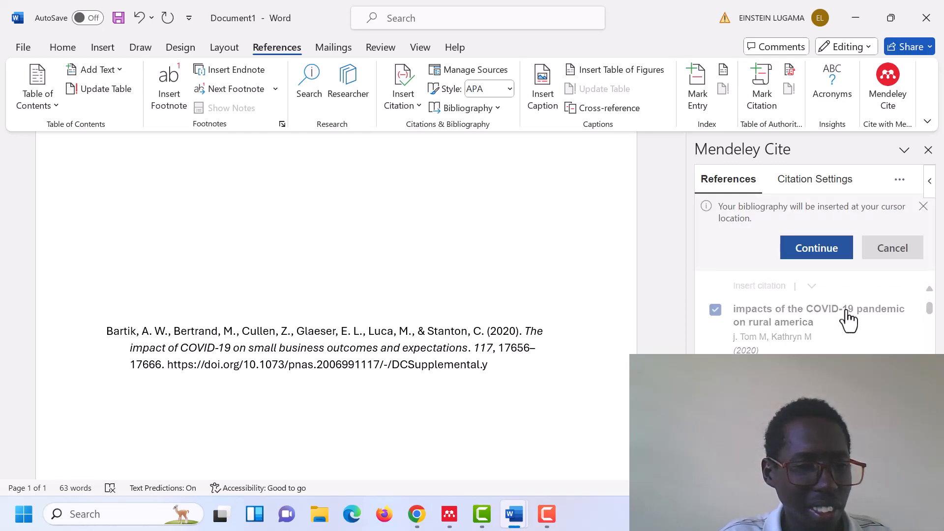
pyautogui.moveTo(679, 299); pyautogui.dragTo(688, 328)
pyautogui.click(830, 255)
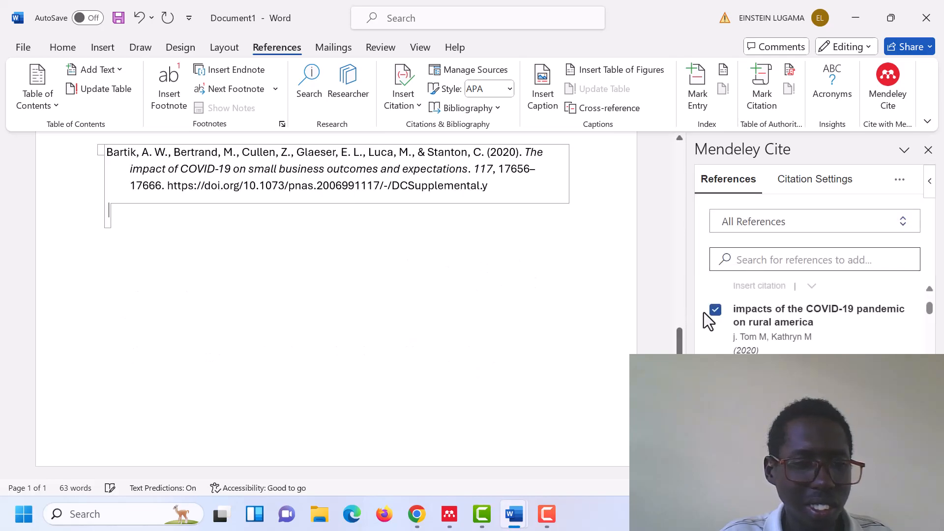
# Delete both bibliography entries from the lower part of the page, keeping the COVD-19 paragraph
pyautogui.moveTo(679, 344); pyautogui.dragTo(669, 273)
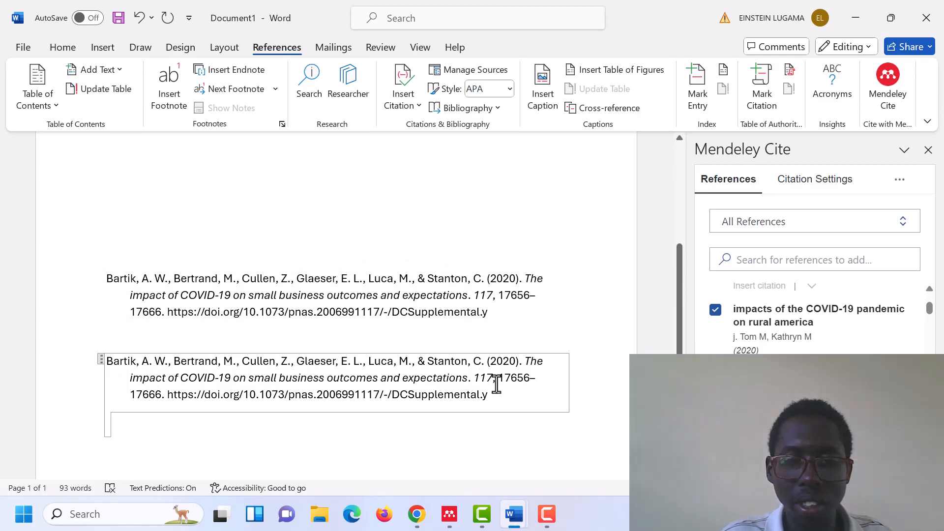
pyautogui.moveTo(535, 377); pyautogui.dragTo(279, 378)
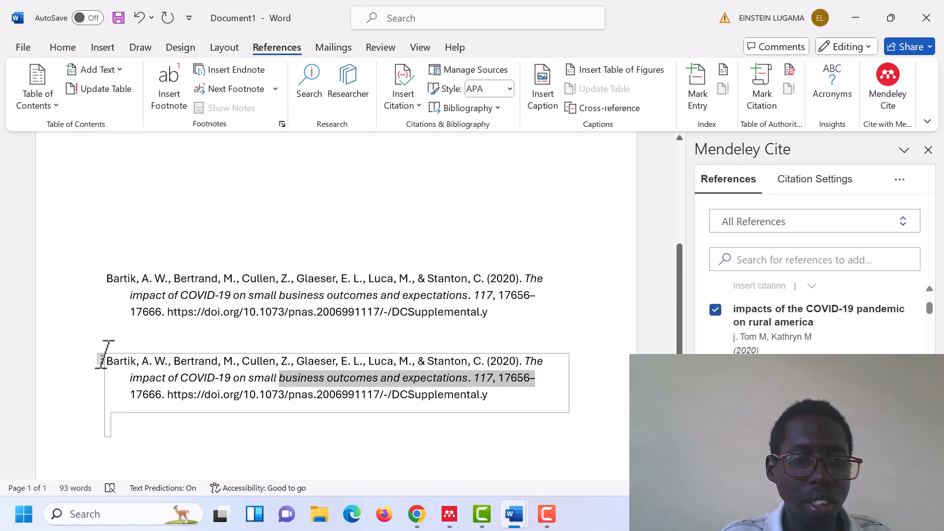
pyautogui.click(120, 390)
pyautogui.rightClick(94, 356)
pyautogui.press('Escape')
pyautogui.click(124, 377)
pyautogui.press('BackSpace')
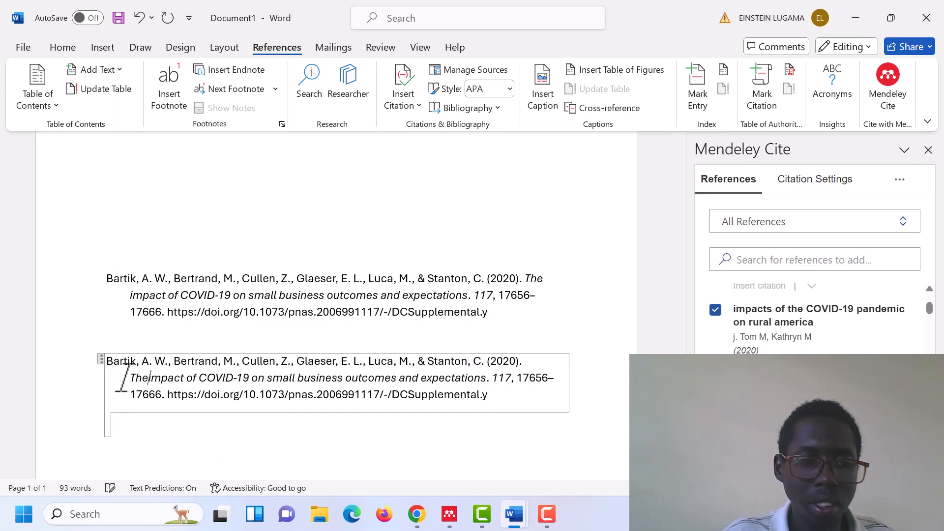
pyautogui.hotkey('ctrl', 'a')
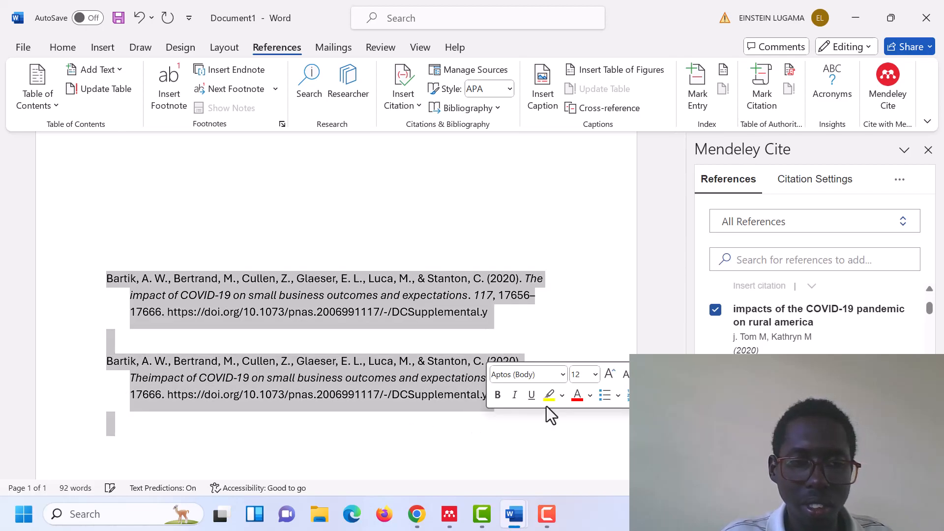
pyautogui.click(206, 359)
pyautogui.moveTo(460, 364); pyautogui.dragTo(58, 367)
pyautogui.press('BackSpace')
pyautogui.hotkey('ctrl', 'a')
pyautogui.press('Delete')
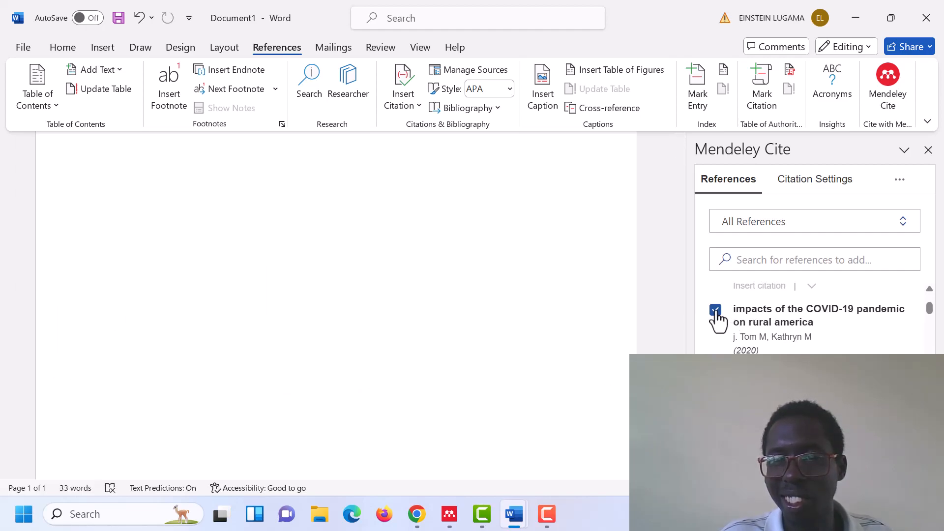
pyautogui.click(899, 180)
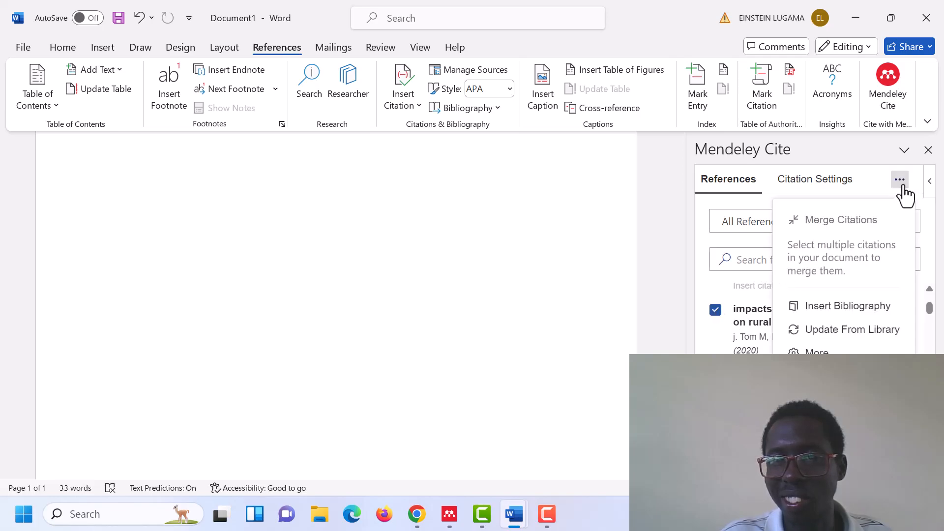
pyautogui.click(847, 306)
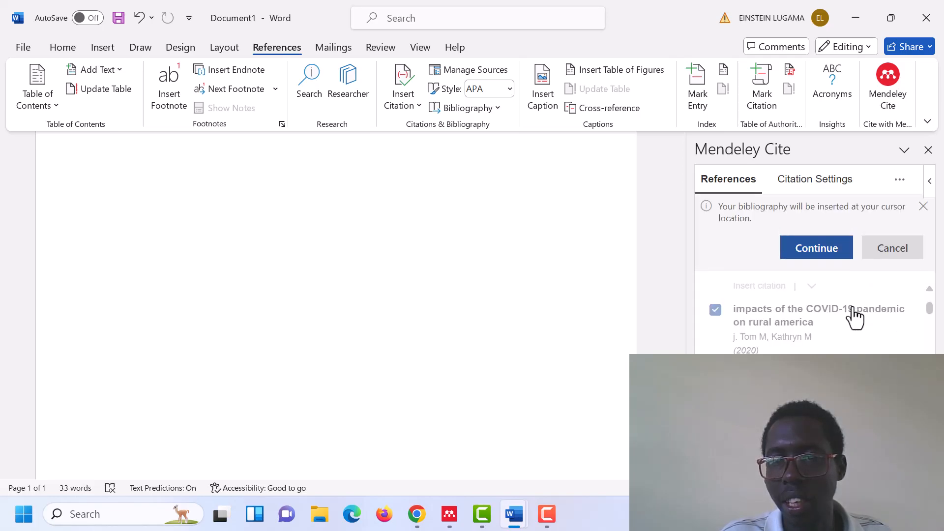
pyautogui.click(887, 255)
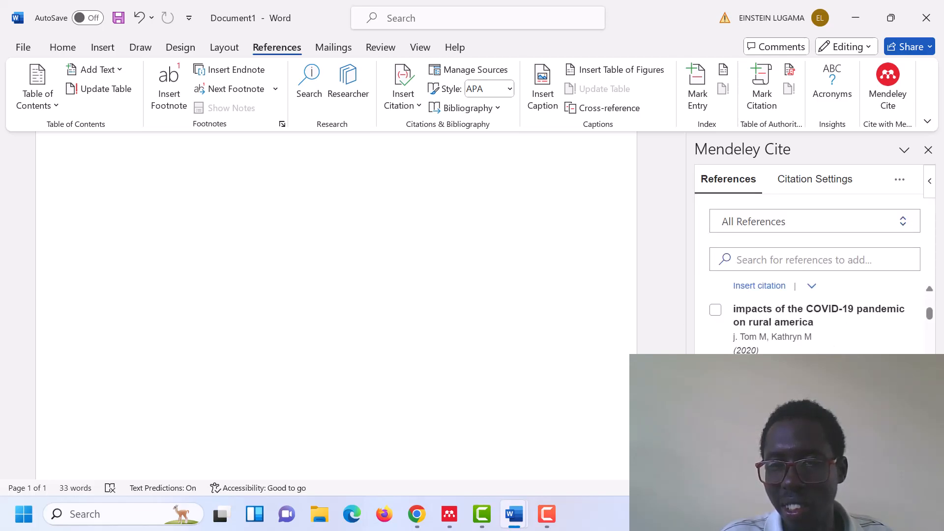
pyautogui.click(811, 367)
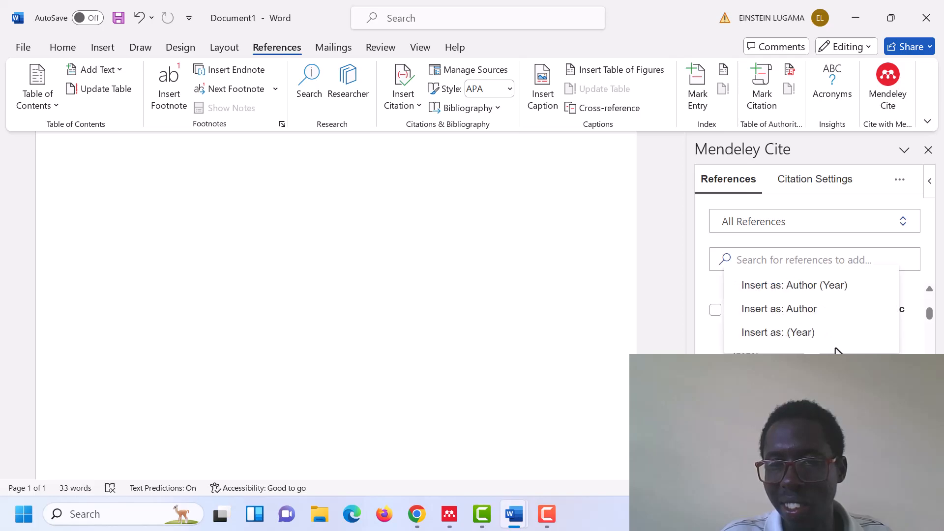
pyautogui.click(811, 367)
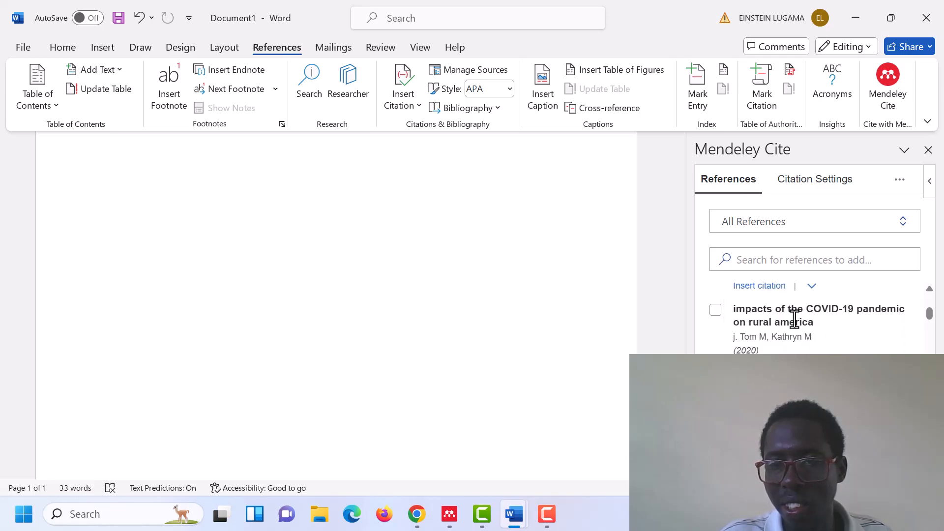
# Select the reference "impacts of the COVID-19 pandemic on rural america" and insert the Mendeley Cite bibliography in the empty area below the paragraph
pyautogui.click(715, 314)
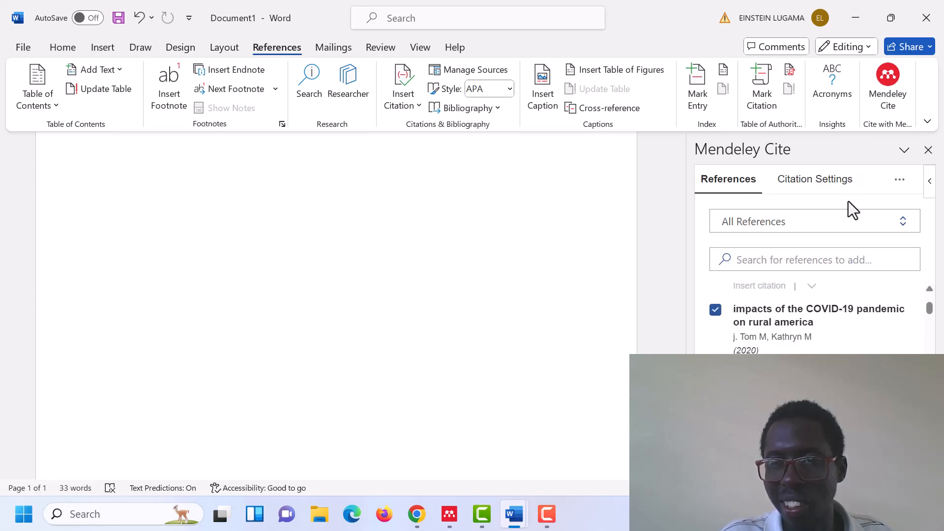
pyautogui.click(897, 180)
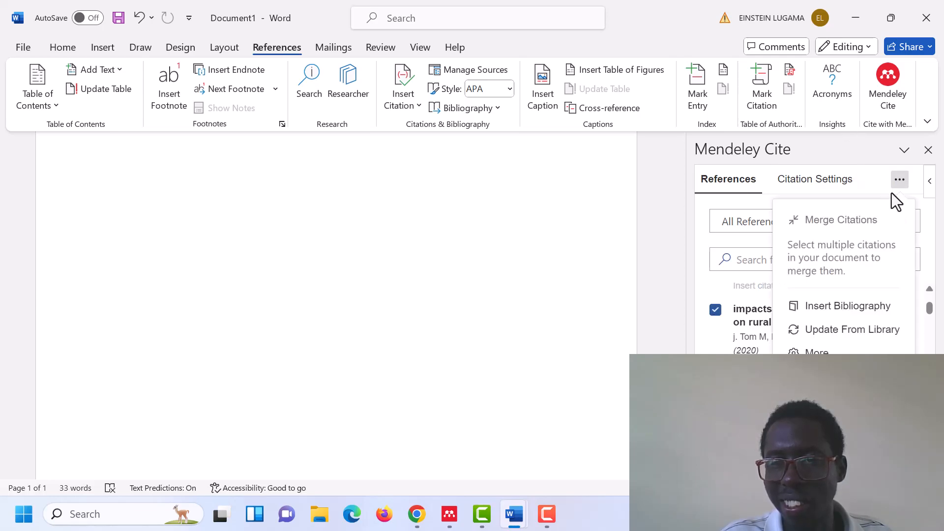
pyautogui.click(859, 308)
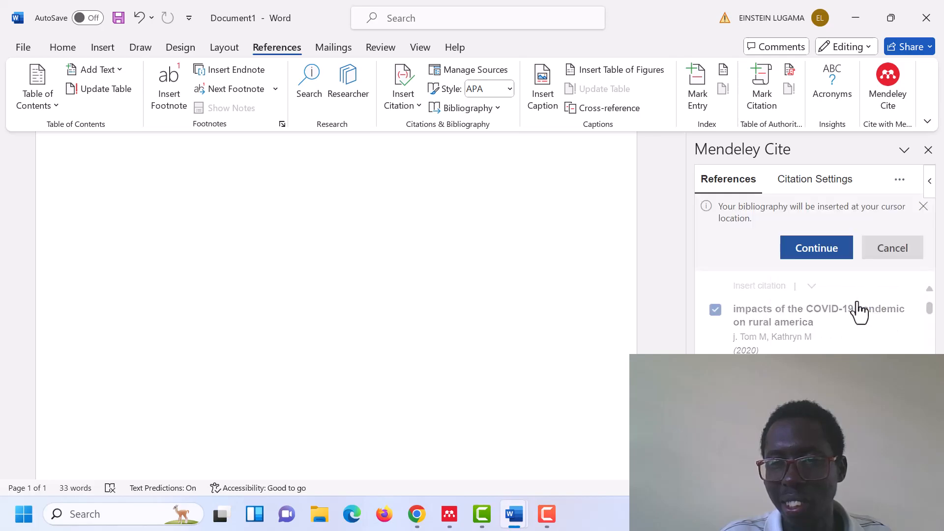
pyautogui.click(817, 249)
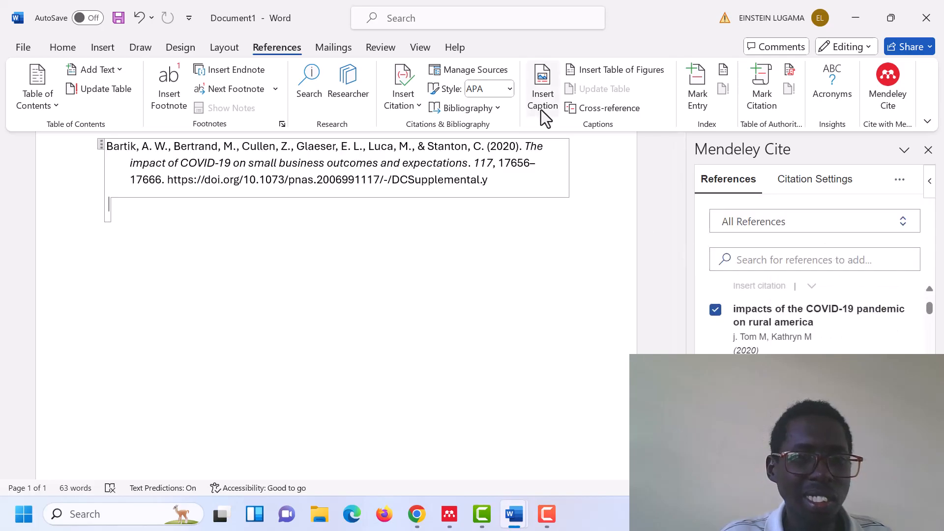
pyautogui.moveTo(680, 312); pyautogui.dragTo(668, 159)
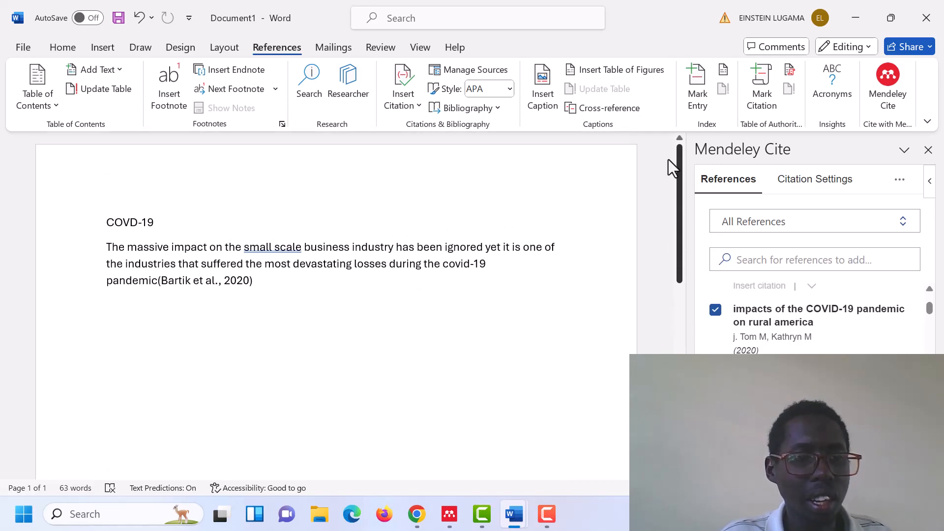